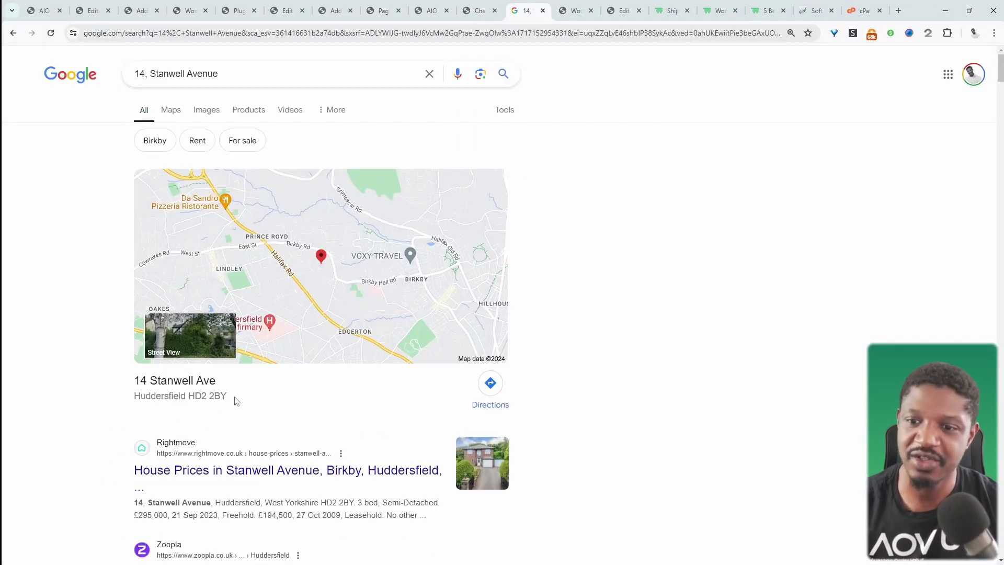
Retype the end of the billing street address as 'nwe' and accept the matching Google suggestion
key(ctrl+shift+Tab)
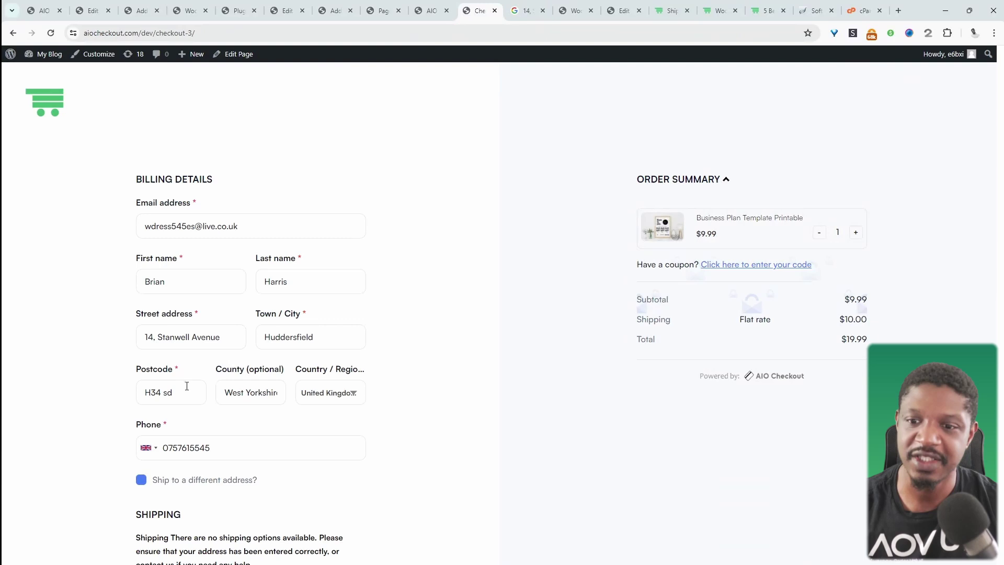
drag(240, 338, 171, 335)
key(BackSpace)
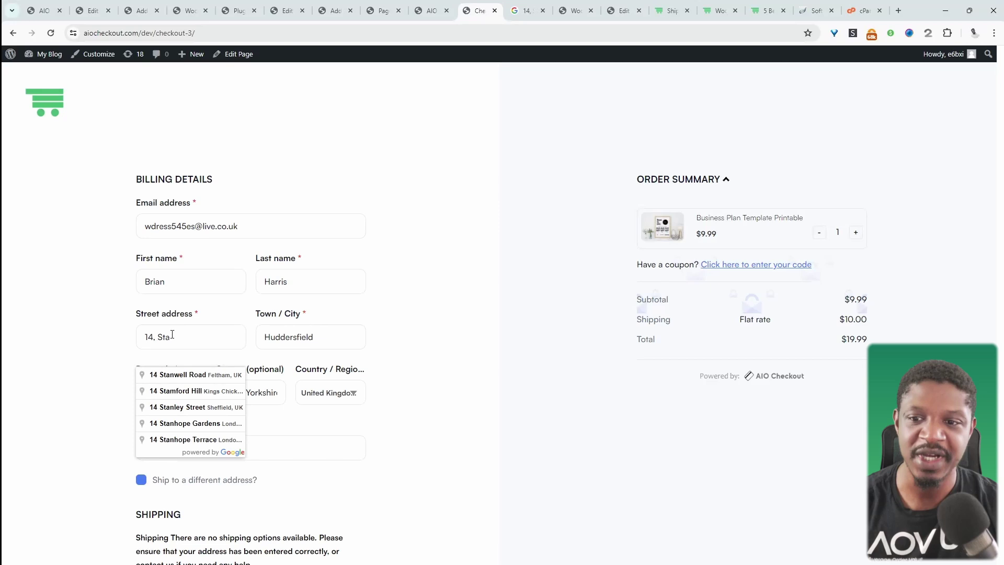
text(nwell)
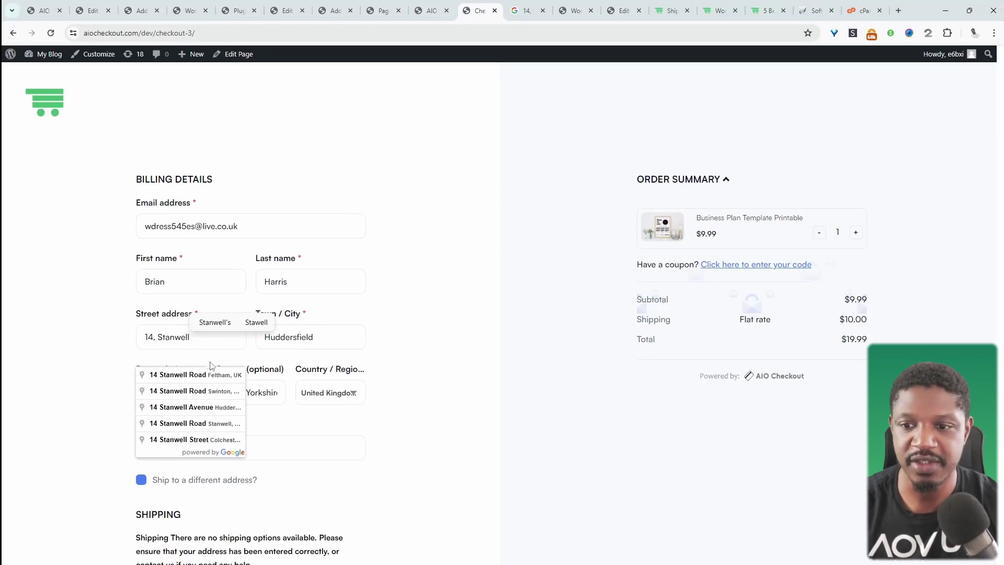
click(219, 412)
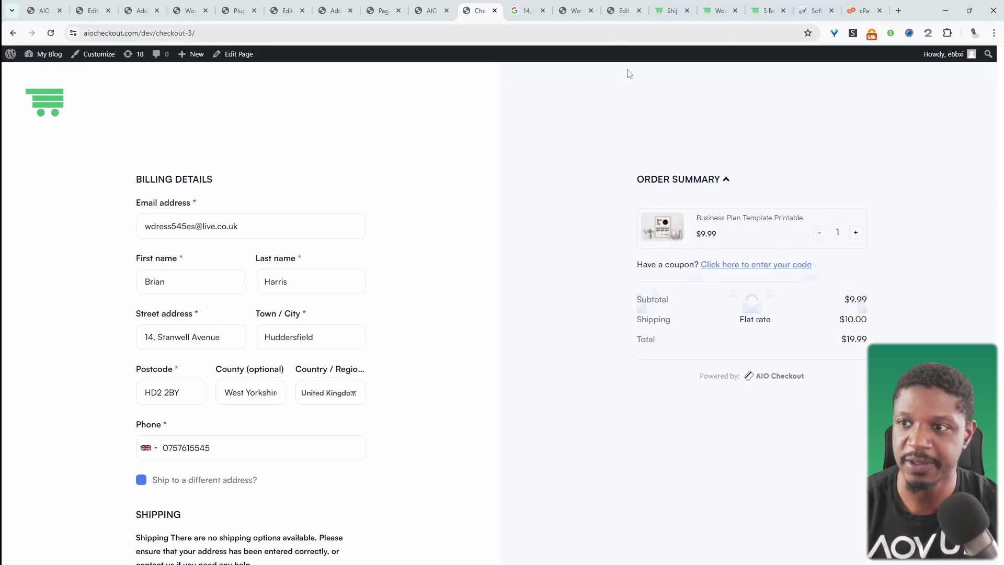
Compare the Google search result for the address with the filled checkout billing details
click(516, 7)
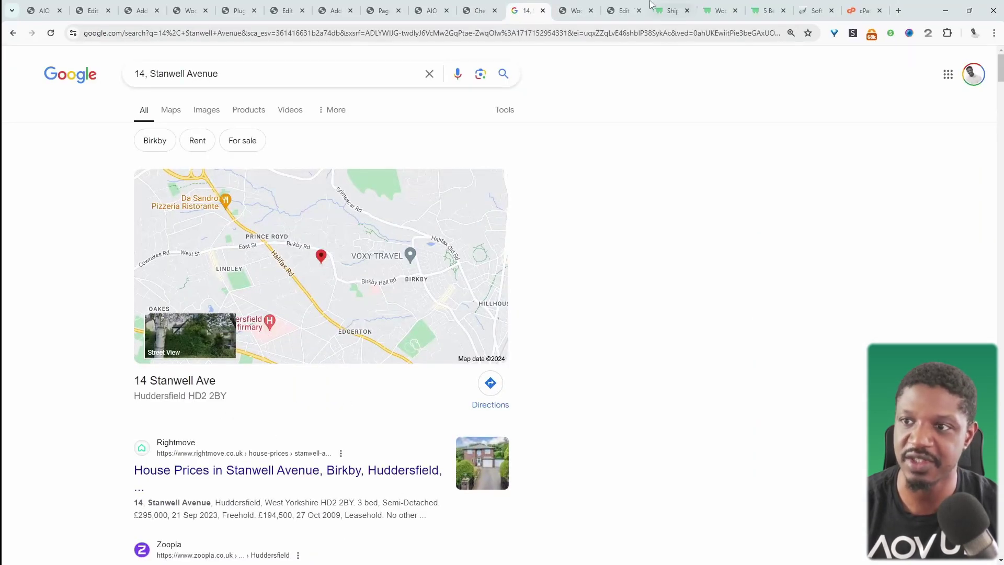
click(473, 10)
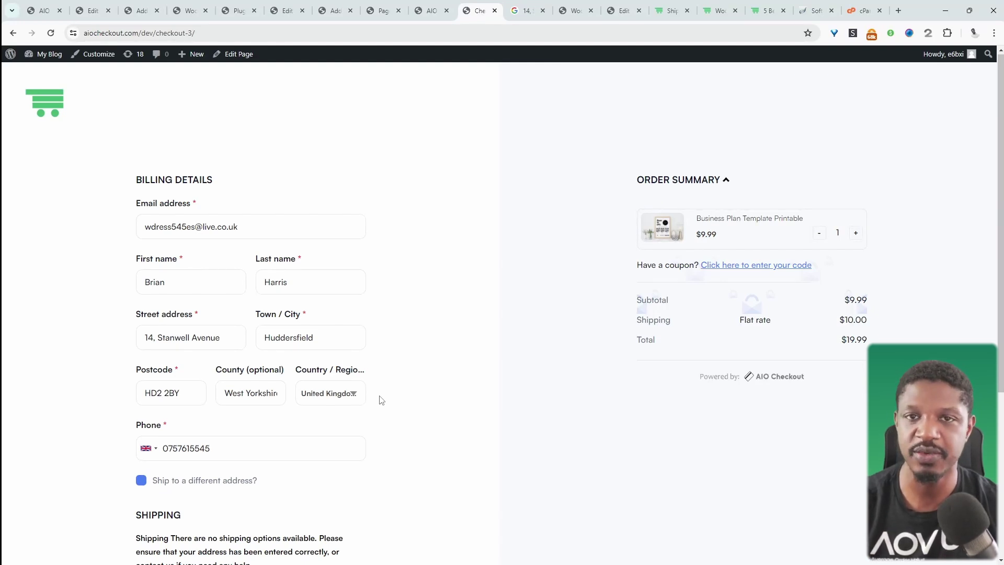
scroll(227, 247, down, 2)
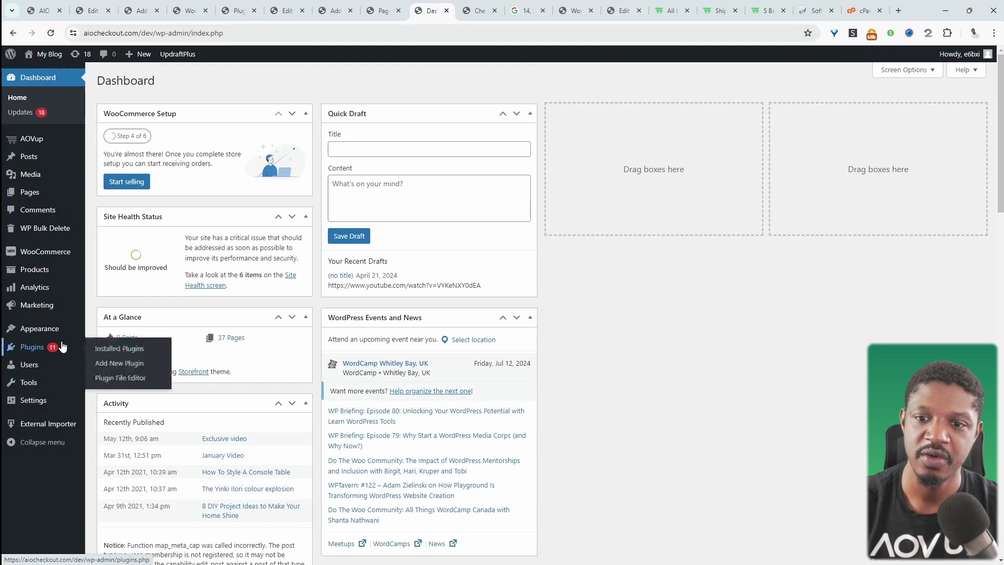
Open AIO Checkout from the AOVup admin sidebar menu
mouse_move(62, 141)
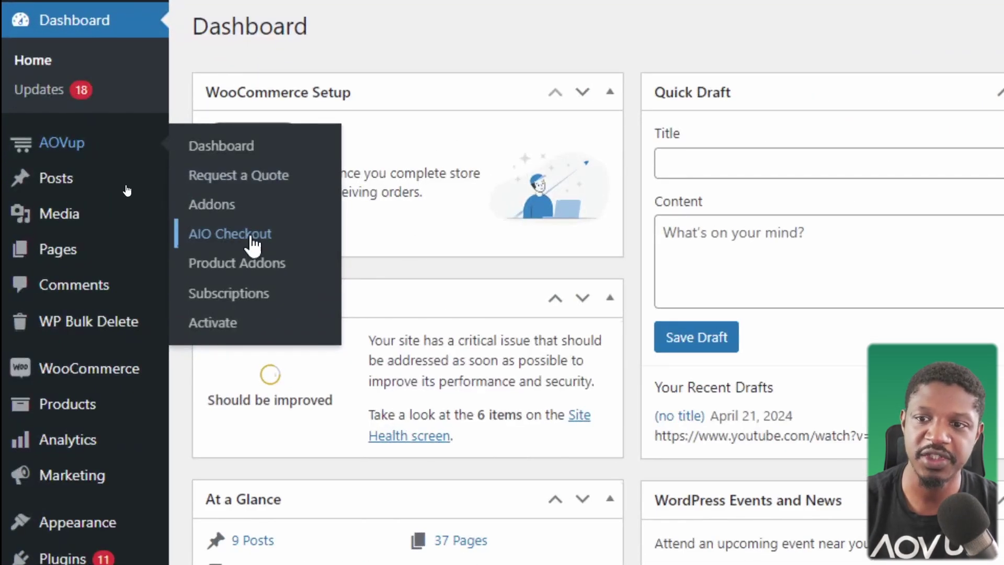
click(252, 238)
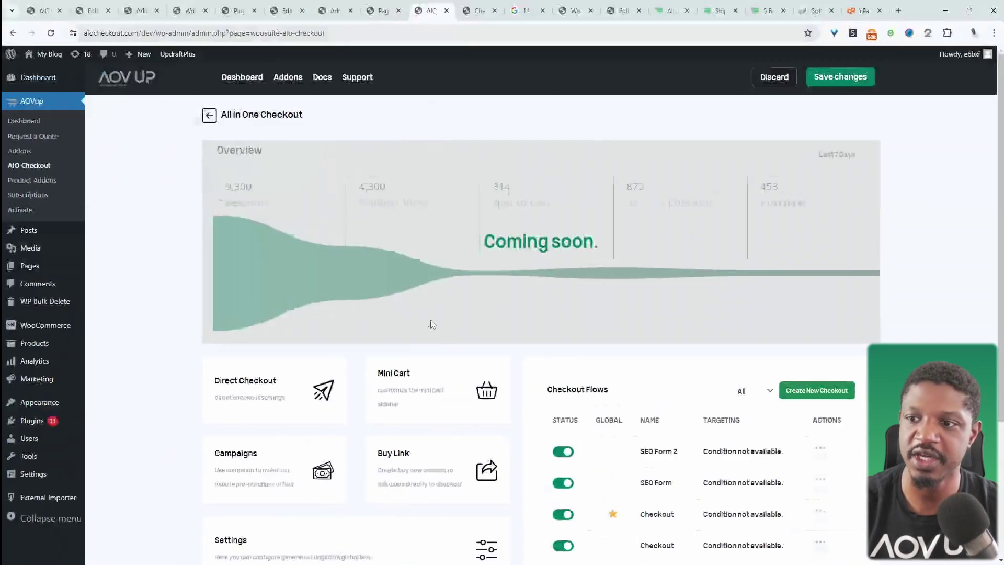
scroll(360, 497, down, 2)
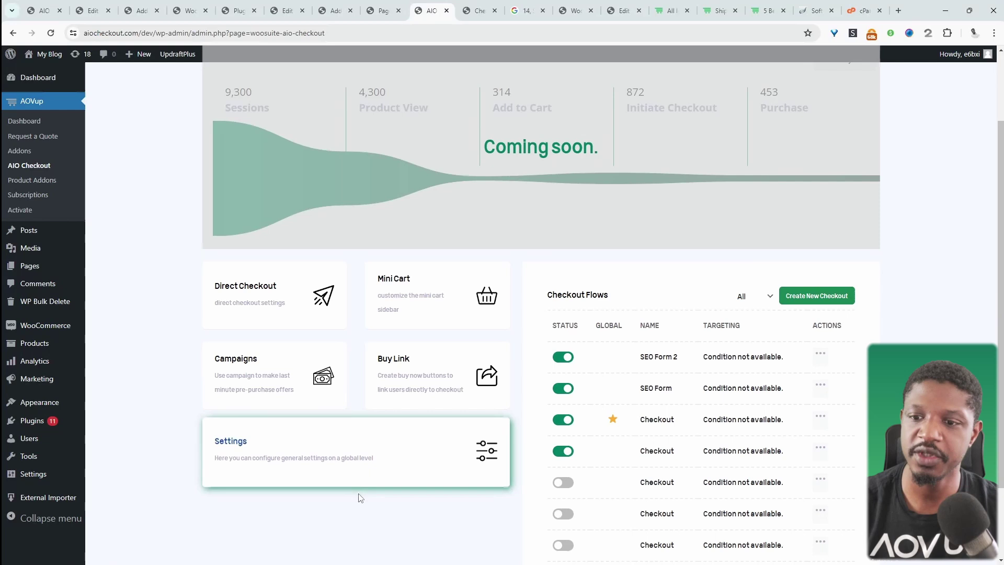
Open the AIO Checkout General settings and find the saved Google Map API key
click(360, 467)
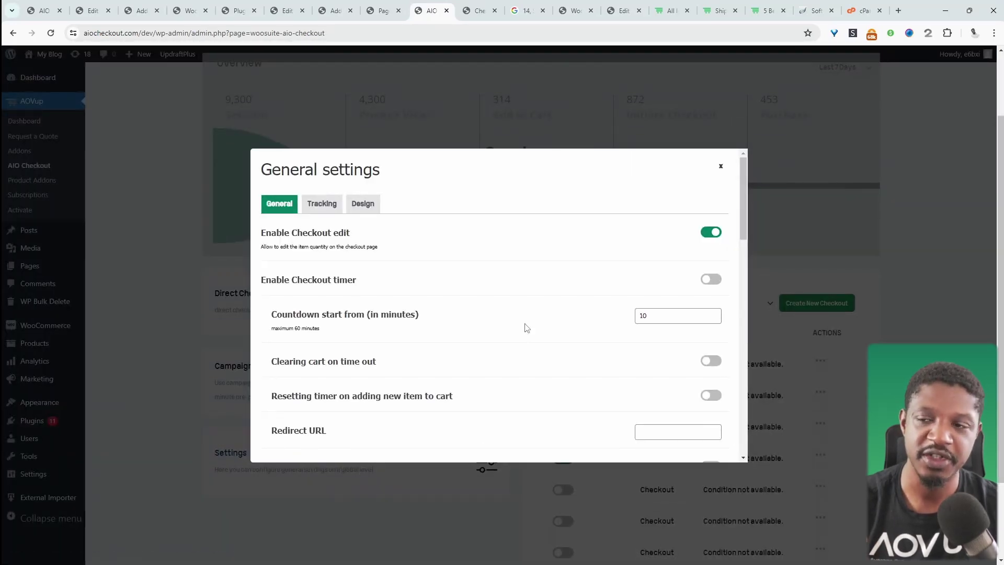
scroll(540, 280, down, 15)
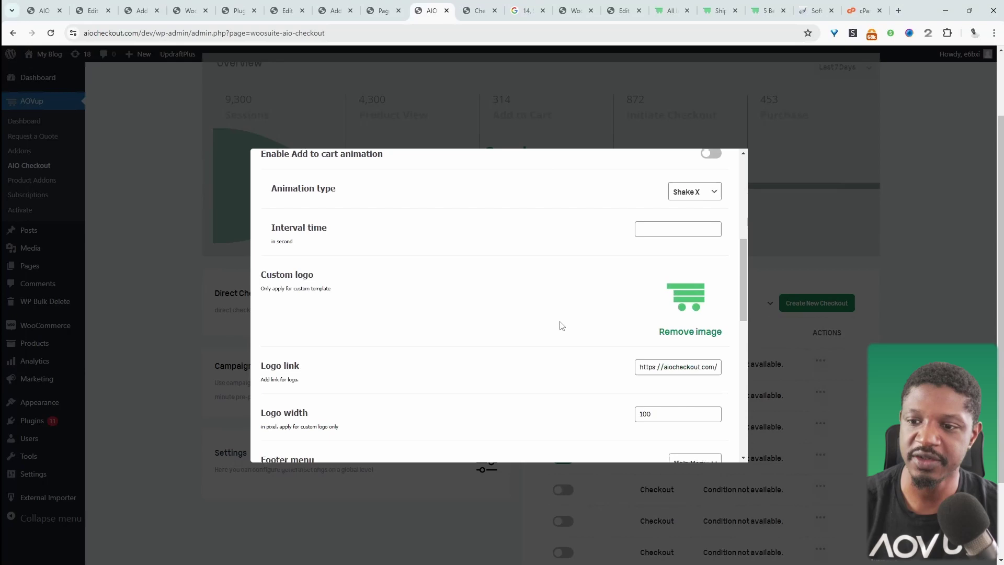
drag(694, 238, 628, 242)
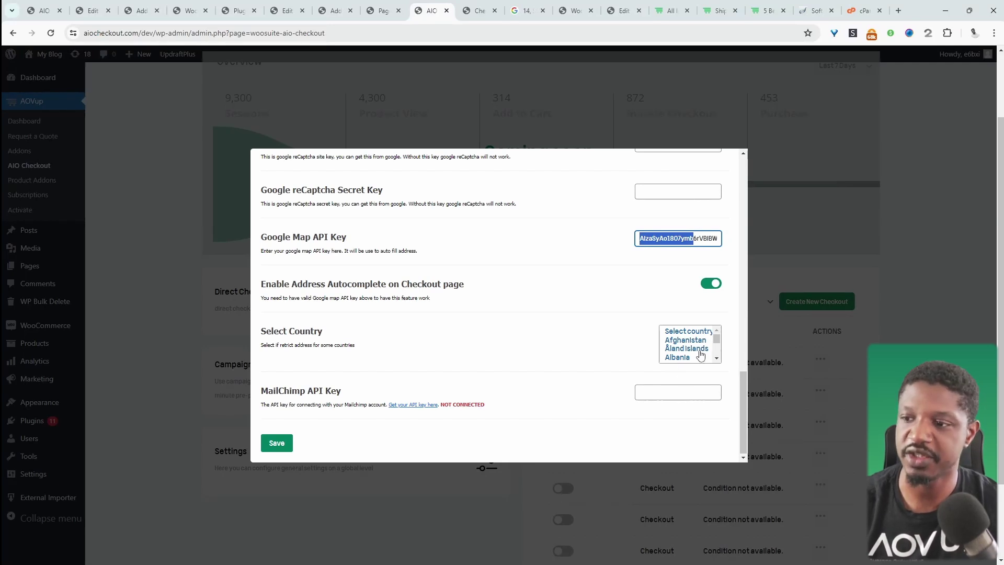
Browse the Select Country list, picking United Kingdom, Ukraine and Turkey in turn
drag(716, 338, 717, 360)
scroll(711, 353, up, 5)
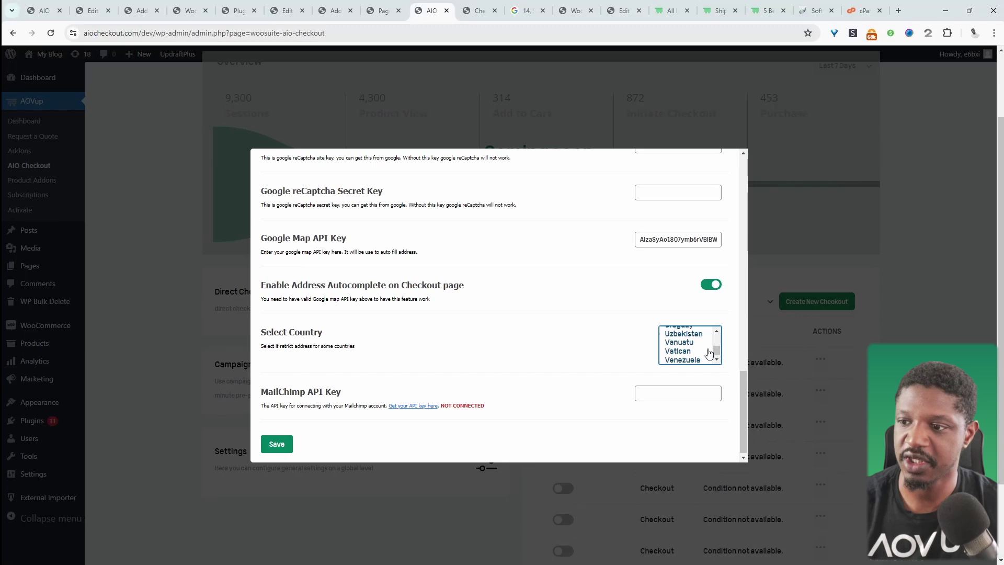
click(709, 348)
scroll(701, 349, down, 1)
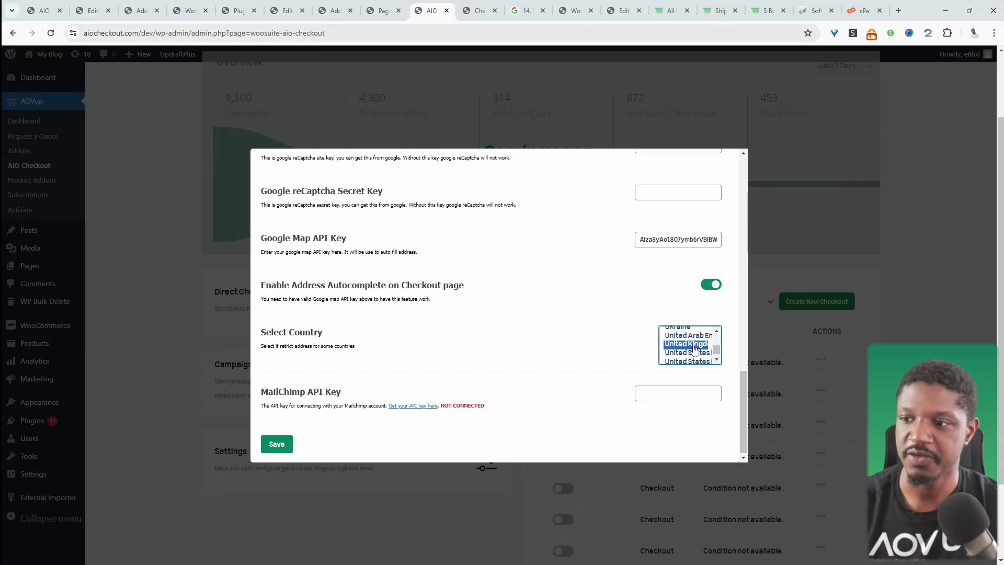
scroll(694, 349, up, 1)
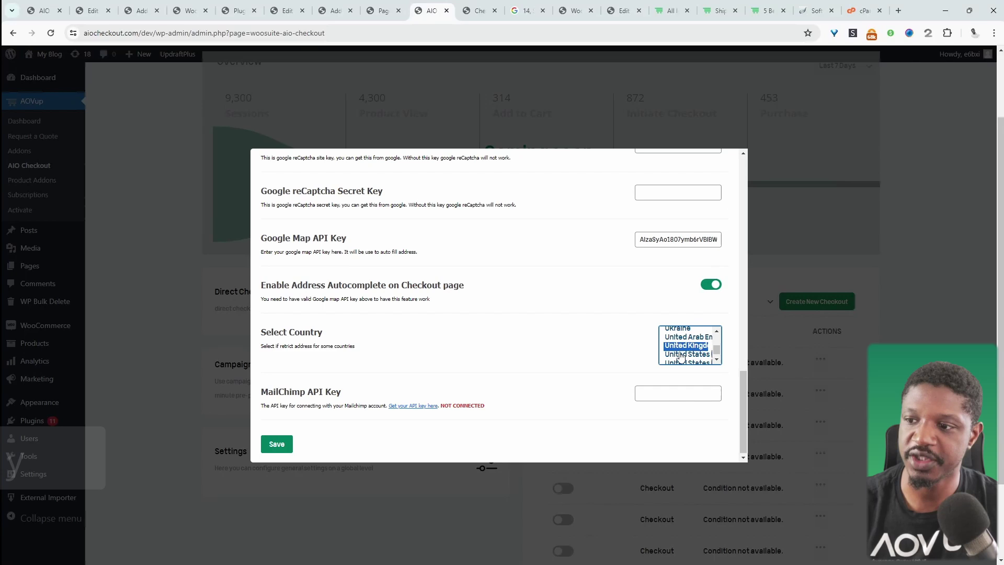
ctrl+click(689, 332)
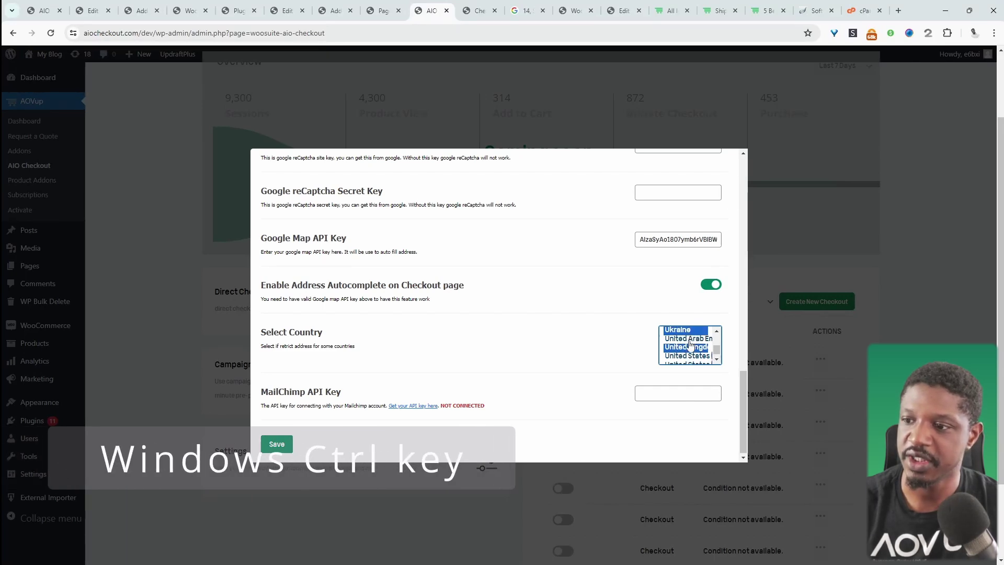
scroll(690, 335, up, 1)
scroll(690, 340, up, 2)
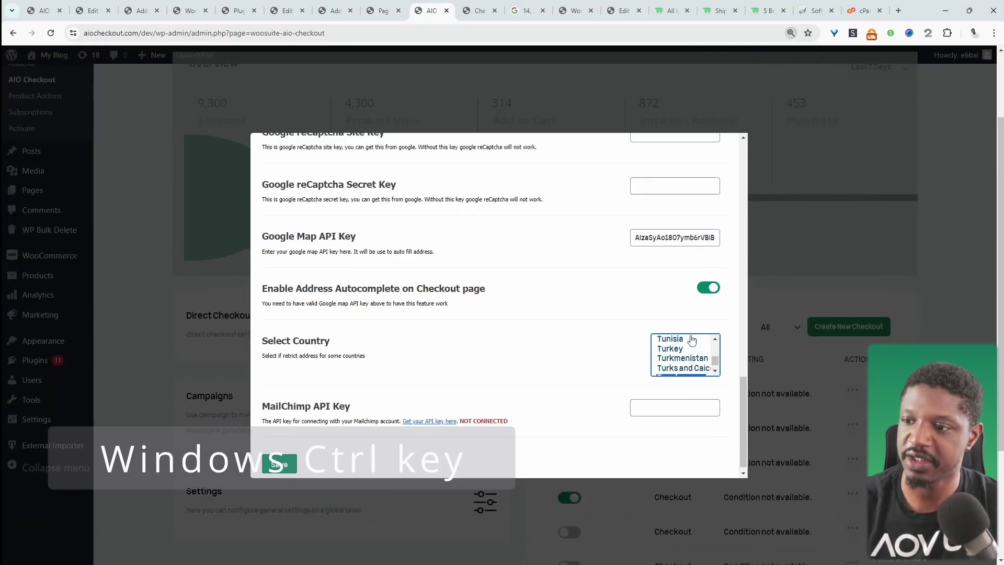
click(689, 345)
Leave United Kingdom as the only selected autocomplete country
scroll(684, 356, down, 1)
scroll(685, 358, down, 2)
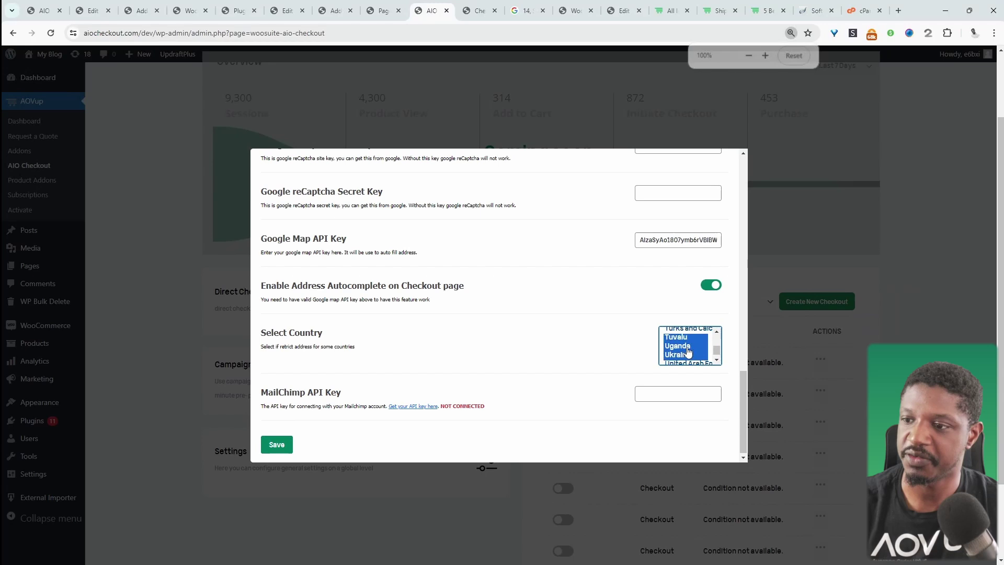
scroll(692, 360, down, 2)
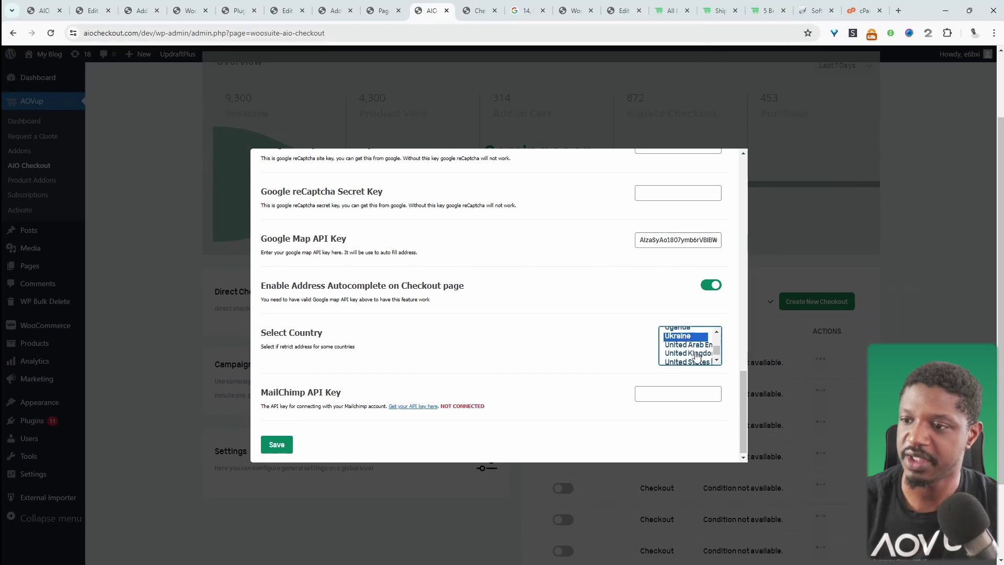
click(696, 348)
click(717, 342)
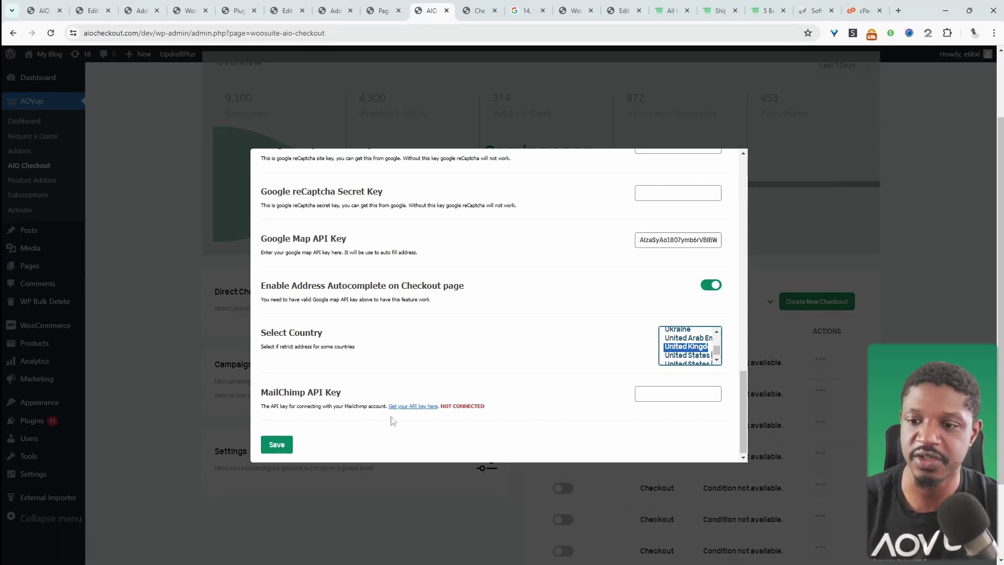
Save the general settings and start creating a new checkout
click(278, 445)
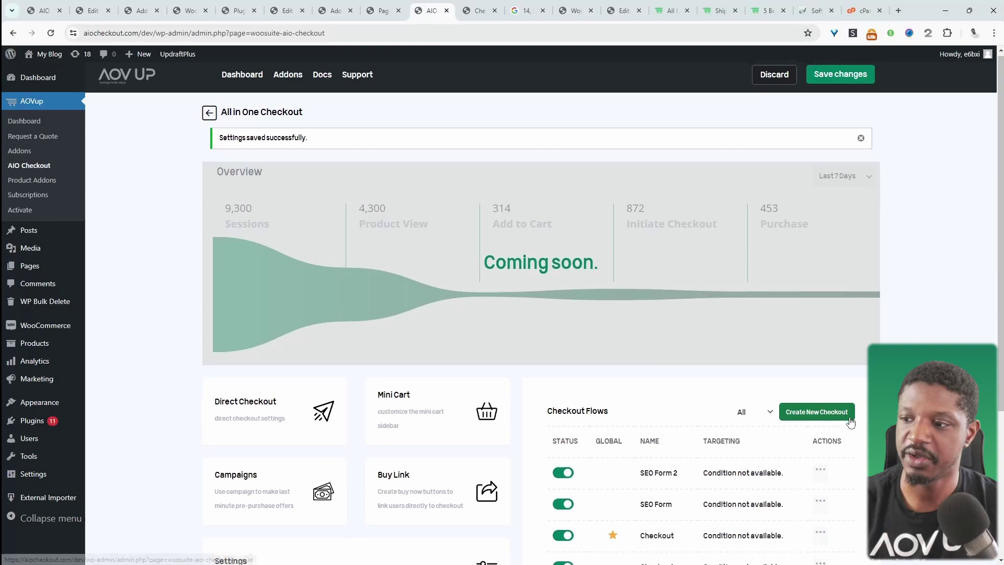
scroll(815, 366, down, 1)
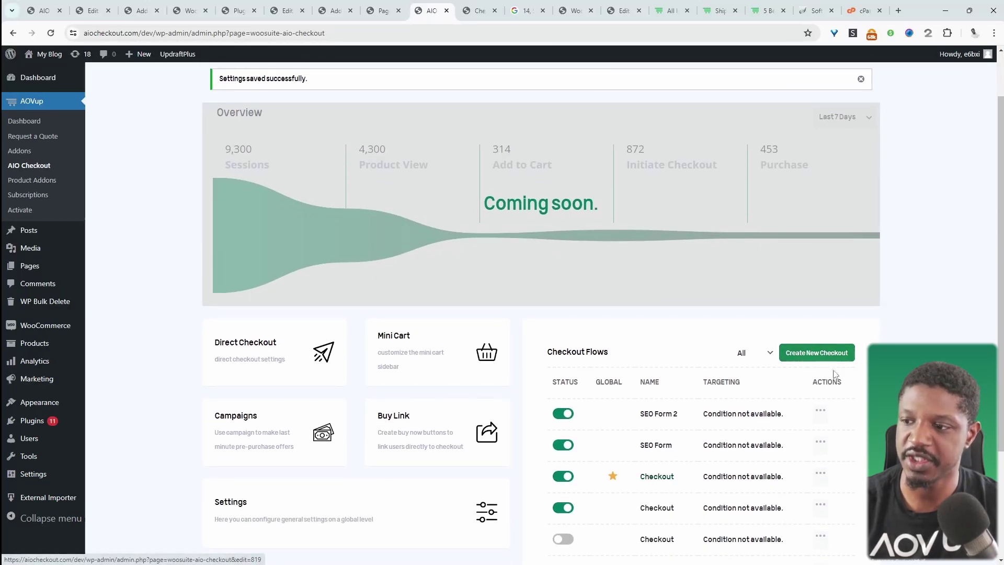
click(834, 353)
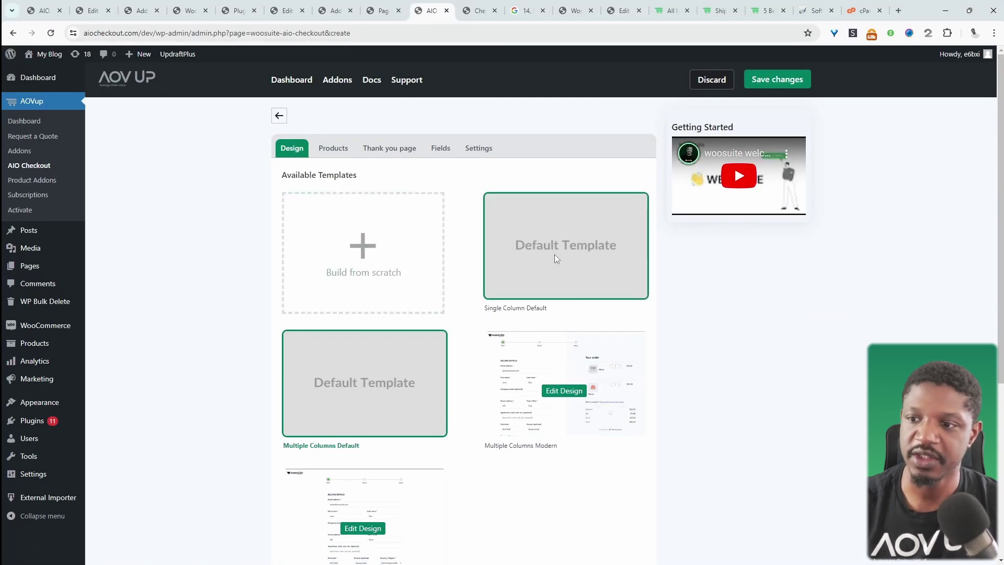
Choose a template, trying Single Column Default and then Multiple Columns Modern
click(568, 250)
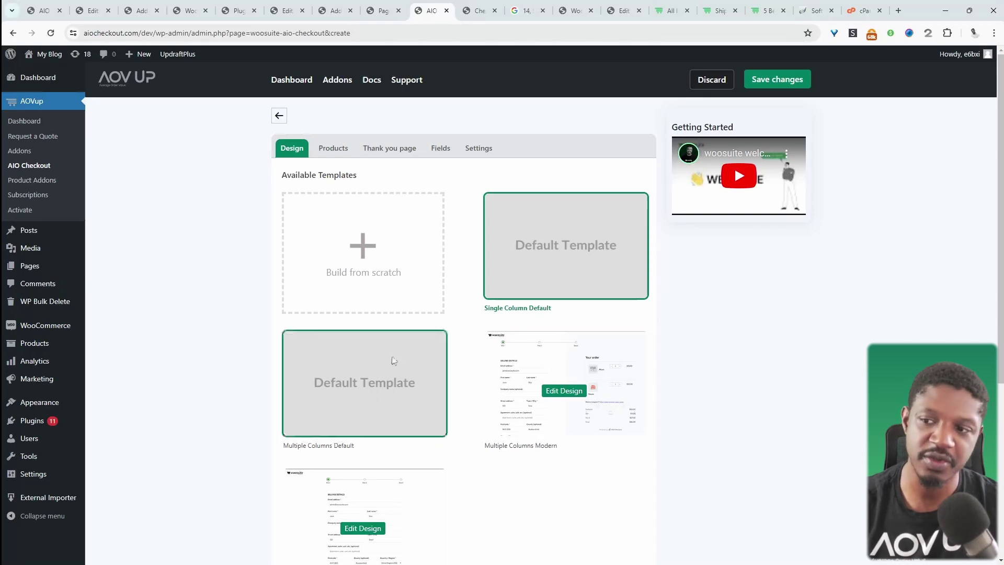
scroll(450, 385, down, 1)
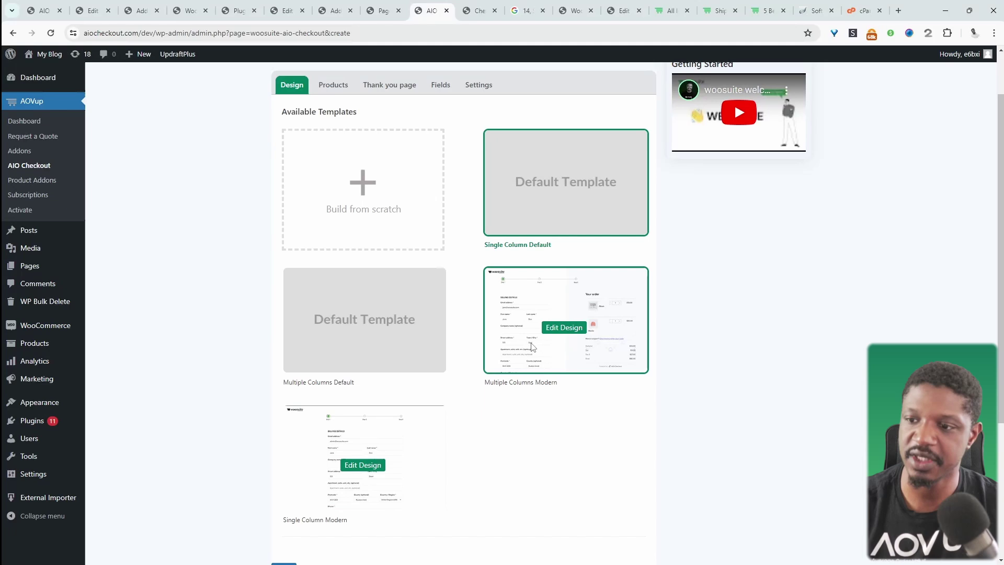
click(511, 335)
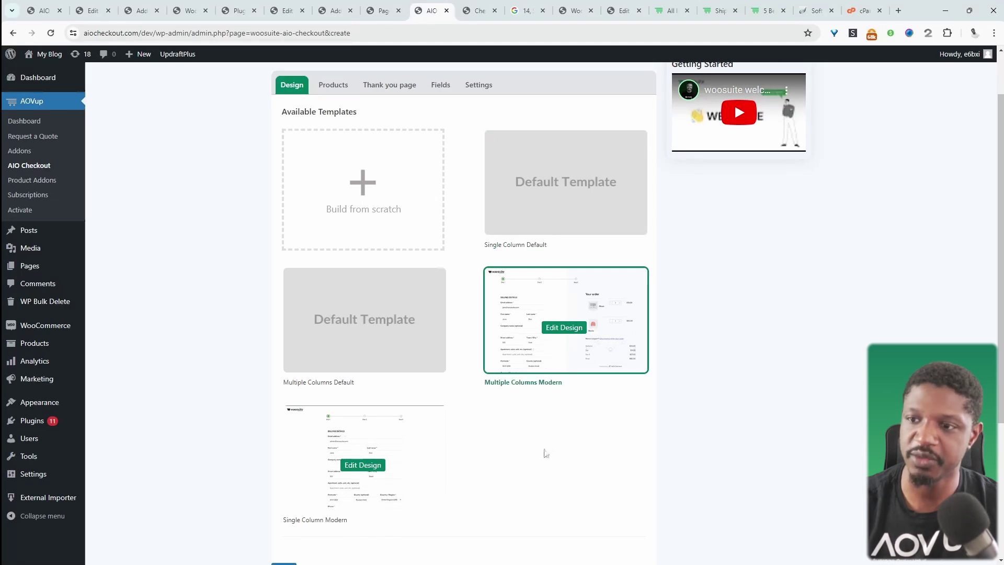
In the field editor, move the Order Summary section into the right column beside Billing Details
scroll(542, 453, up, 1)
click(401, 159)
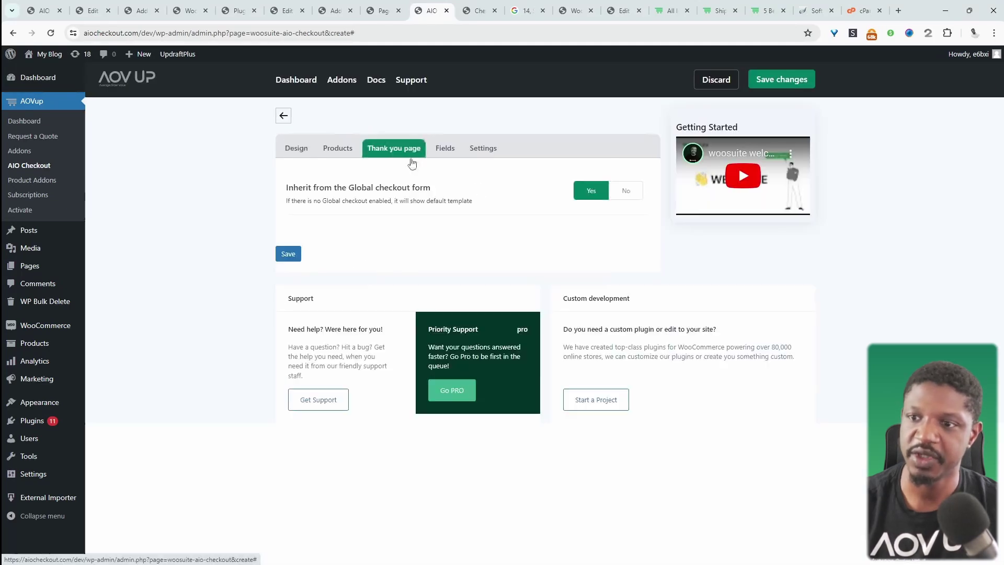
click(438, 154)
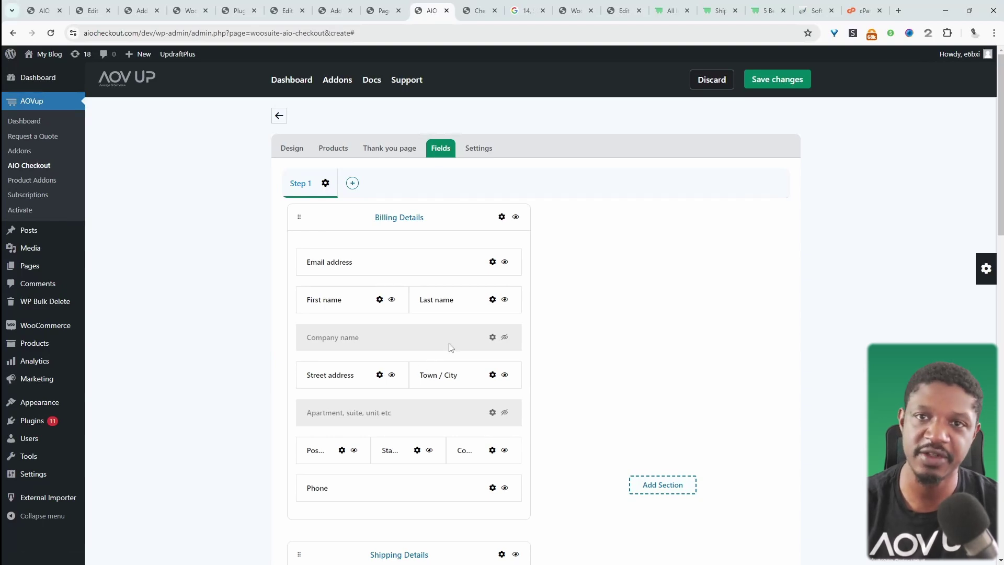
scroll(450, 348, down, 7)
drag(299, 441, 590, 298)
scroll(583, 273, up, 6)
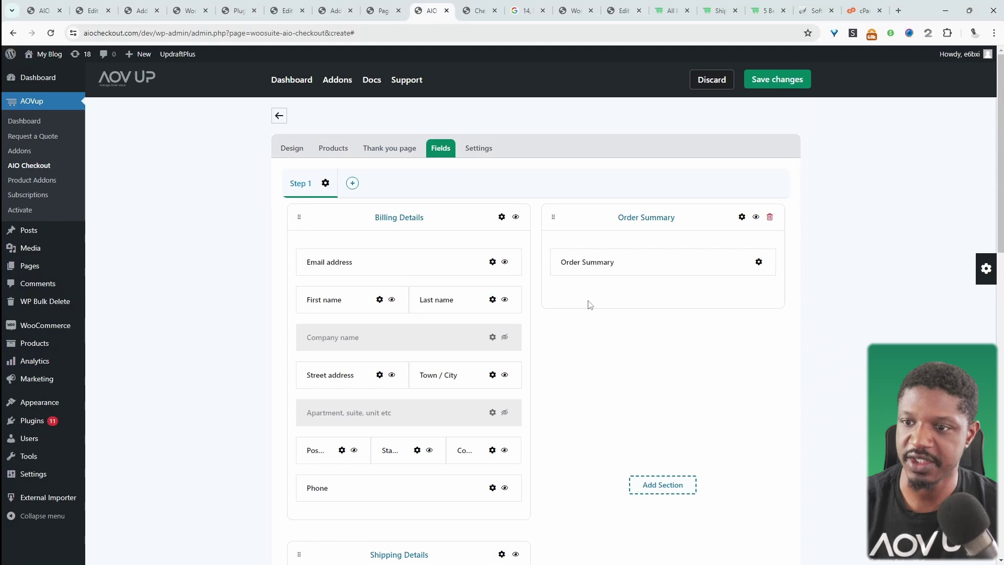
scroll(419, 212, down, 2)
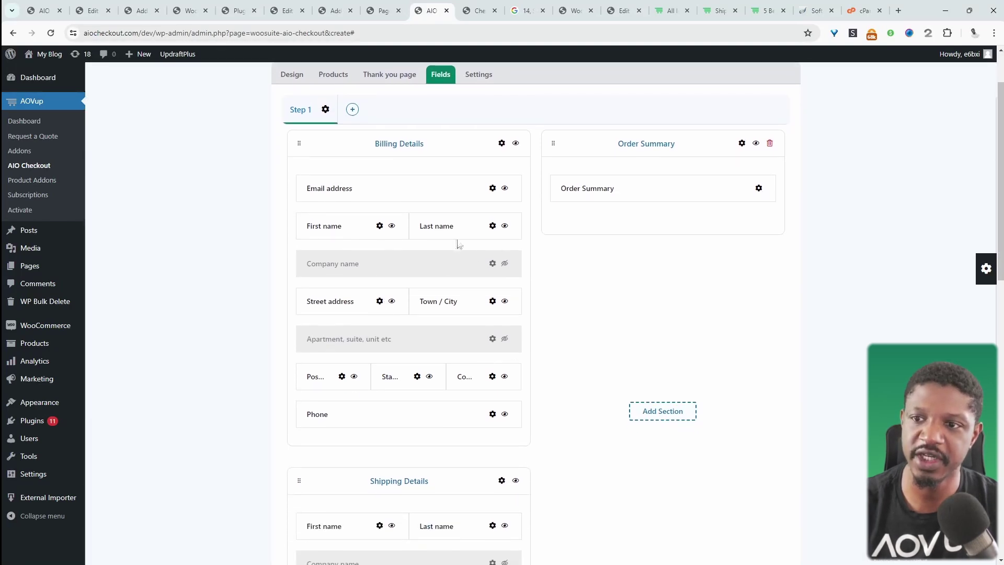
scroll(455, 306, down, 1)
scroll(458, 312, up, 2)
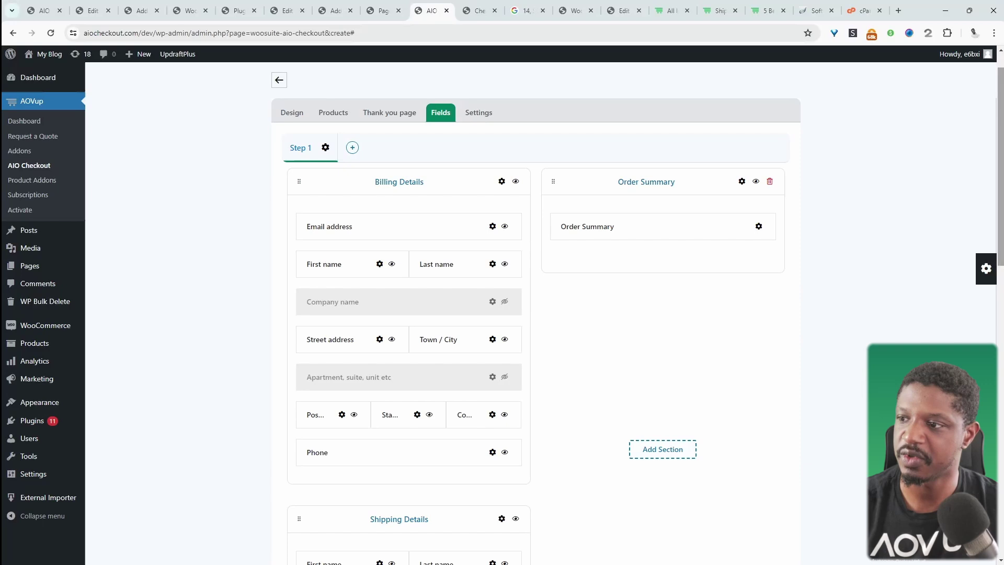
Disable the Shipping Details section and remove a space from the Billing Details label
click(987, 269)
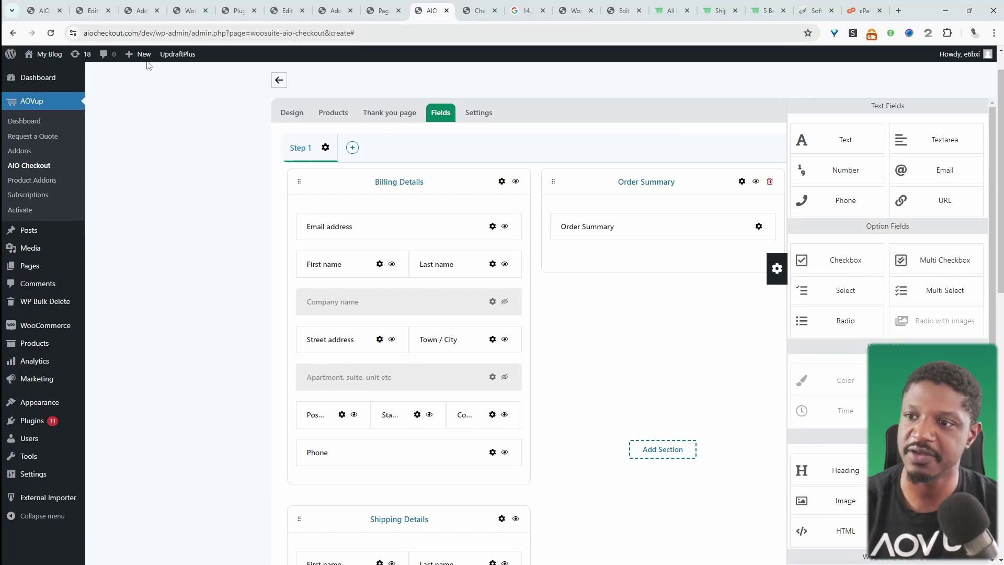
scroll(510, 261, down, 5)
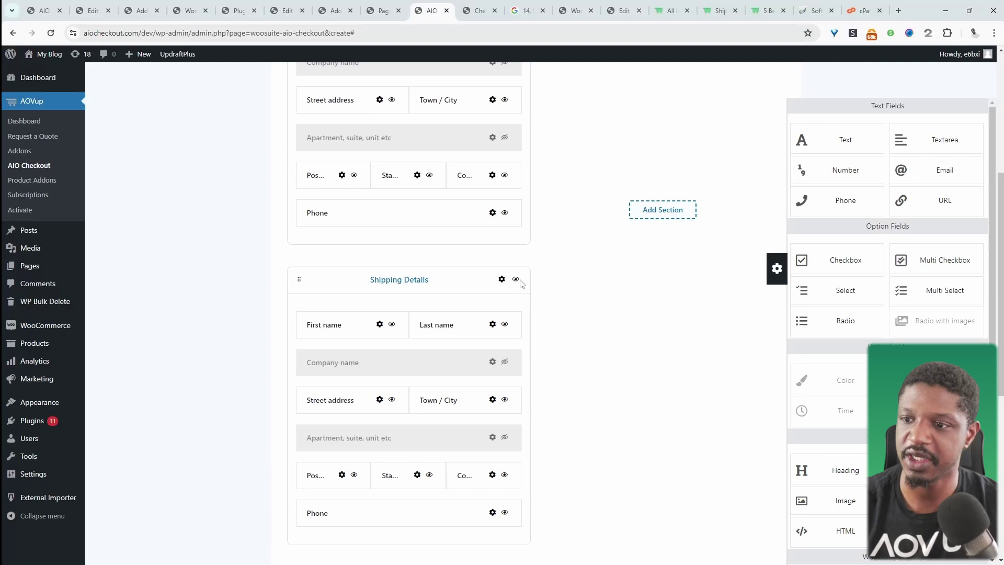
click(517, 281)
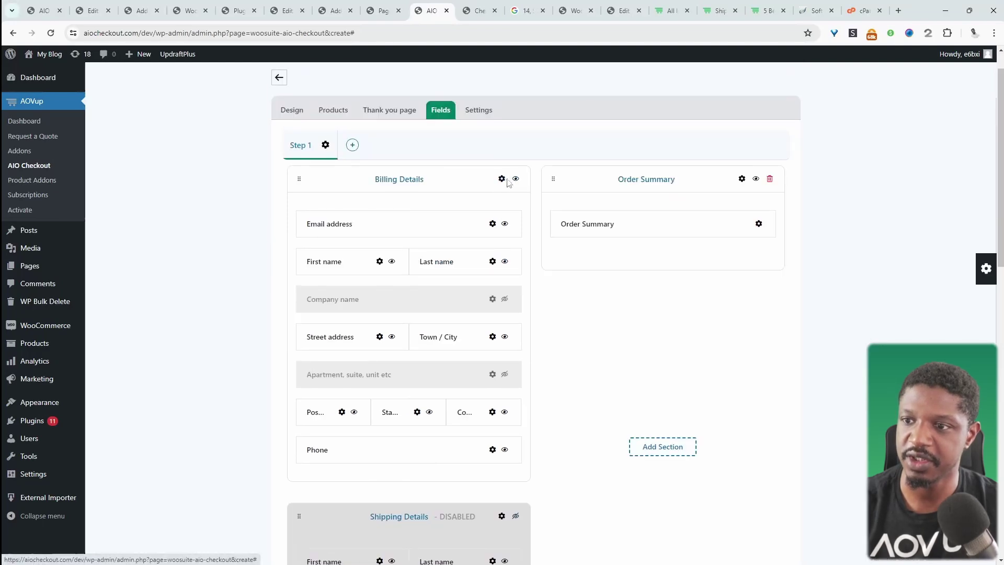
click(502, 178)
click(824, 158)
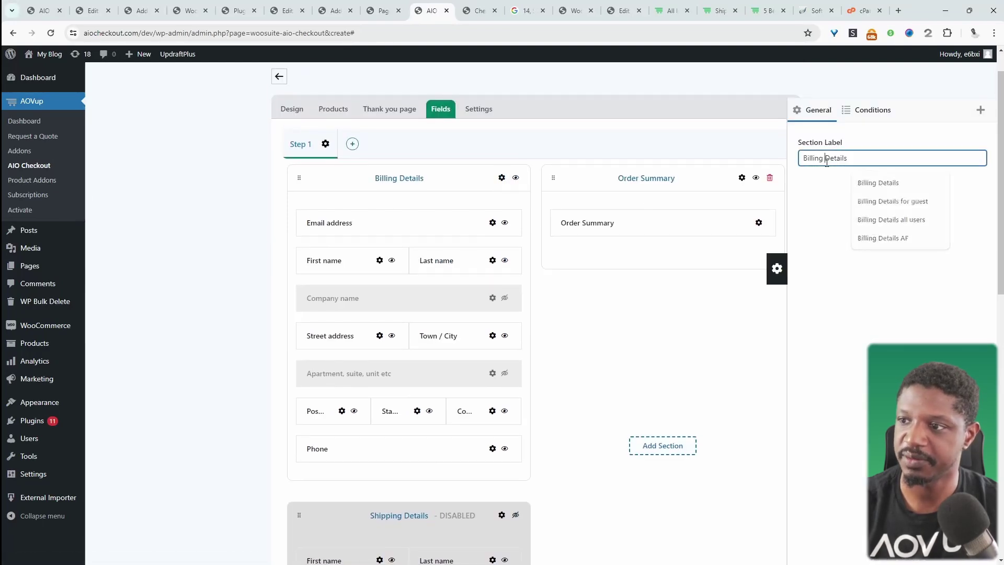
key(BackSpace)
Enable the checkout as global, name it 'zipp validation', and turn on address autocomplete
click(478, 108)
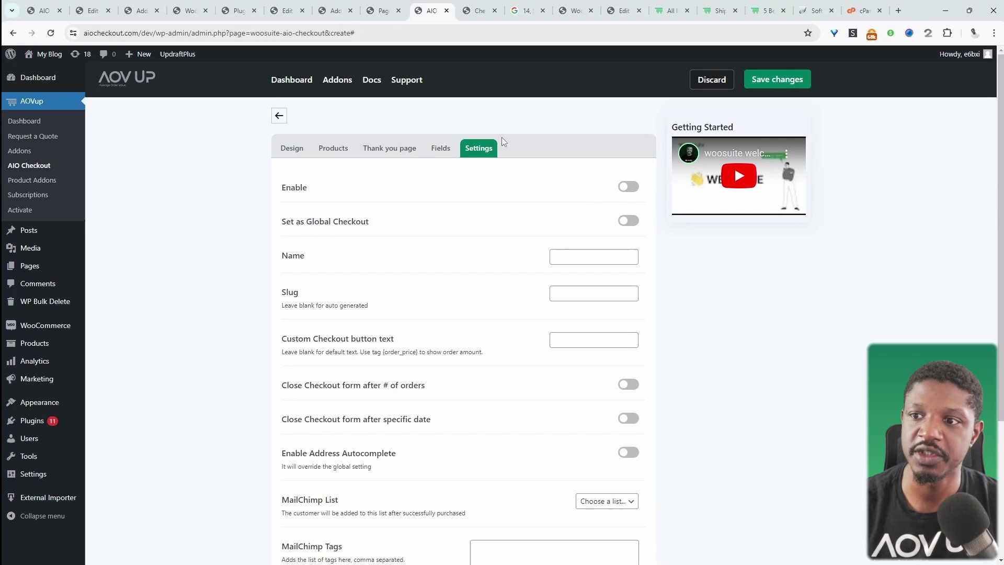
click(627, 189)
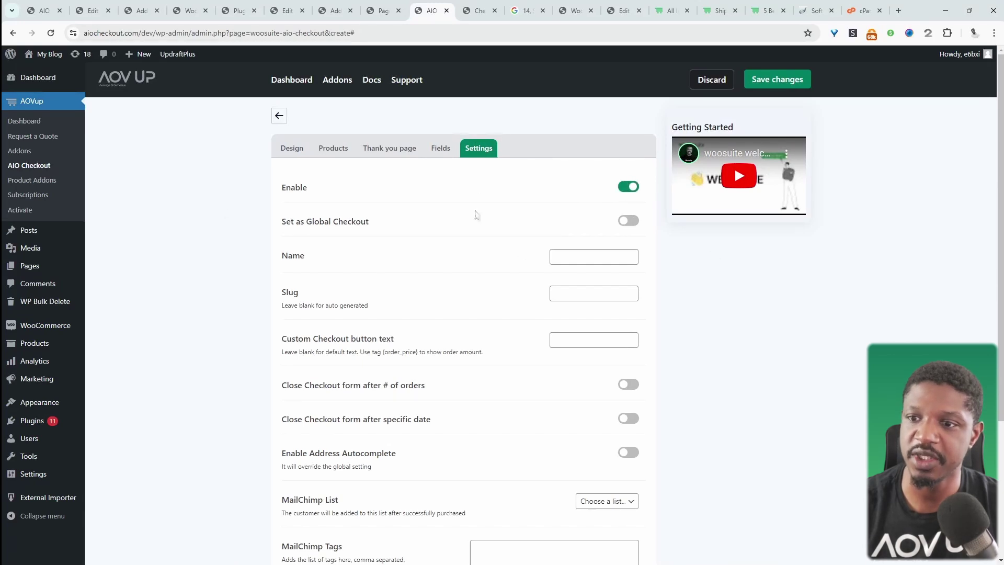
click(629, 222)
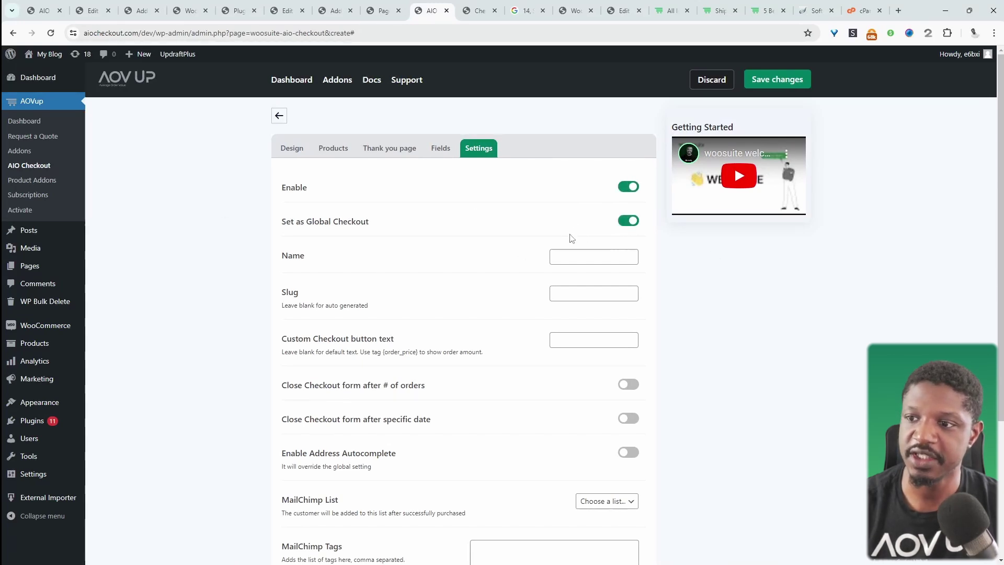
click(584, 254)
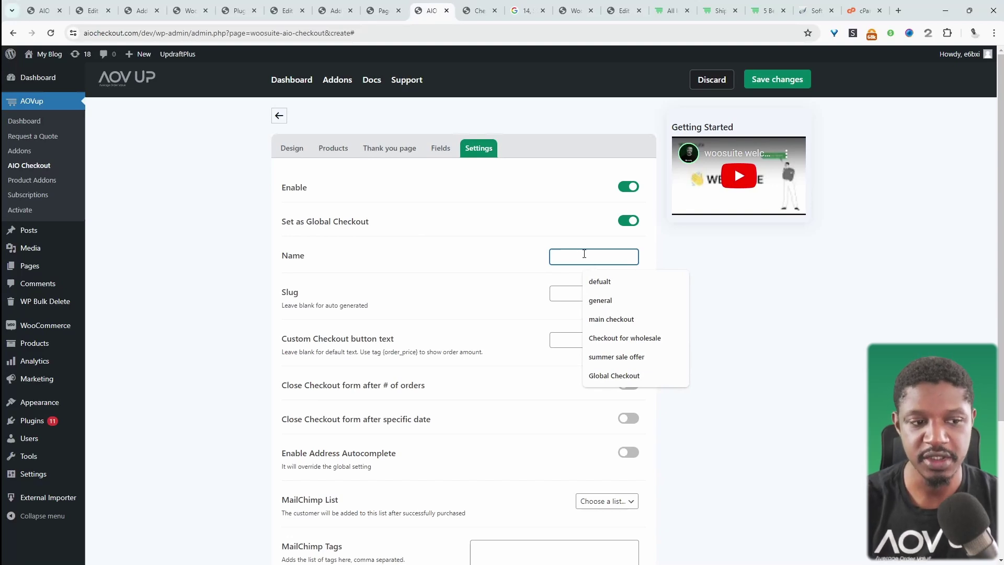
text(zipp validation)
scroll(584, 254, down, 3)
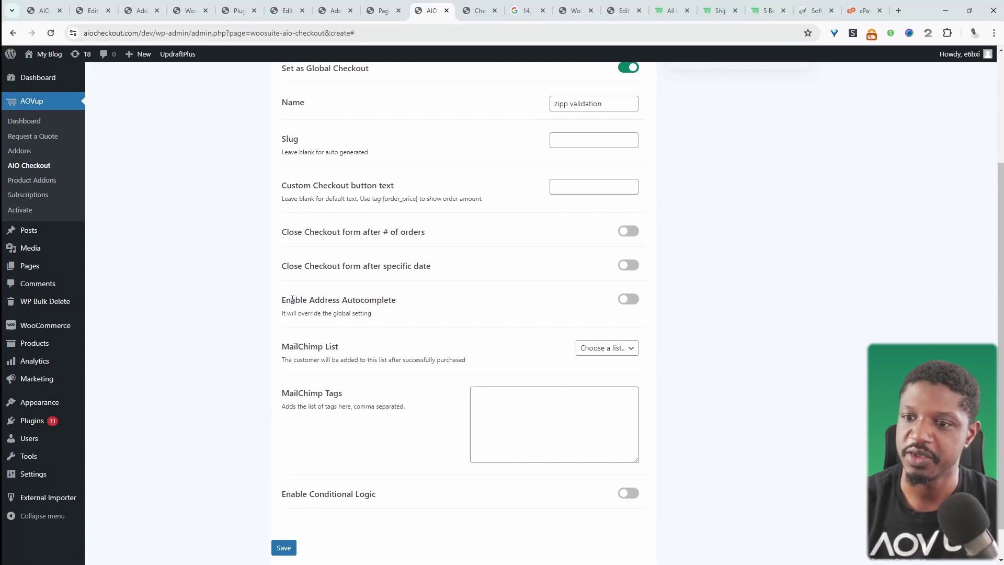
drag(293, 299, 399, 306)
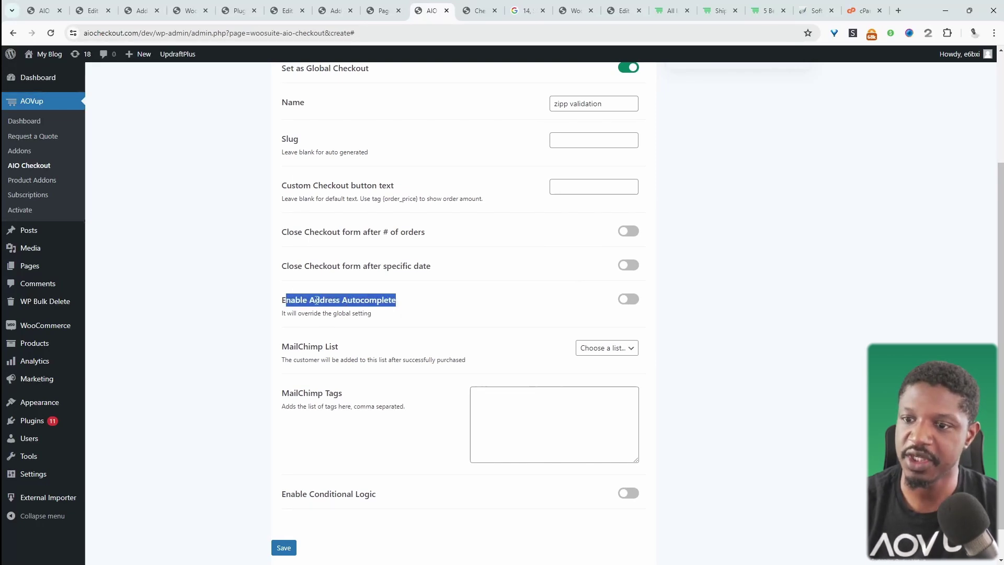
click(626, 297)
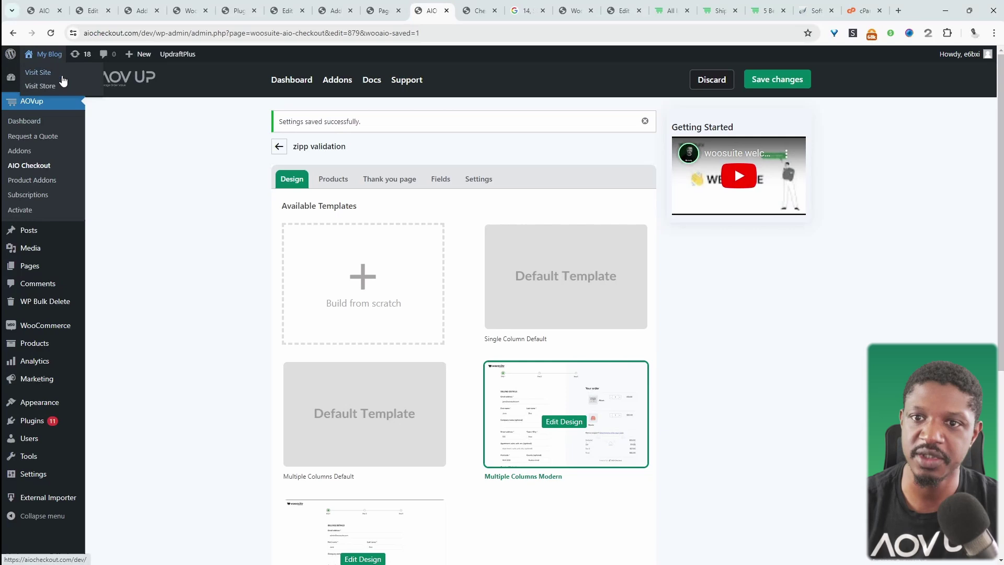
Open the storefront in a new tab and go to checkout from the mini-cart
middle_click(63, 83)
click(455, 11)
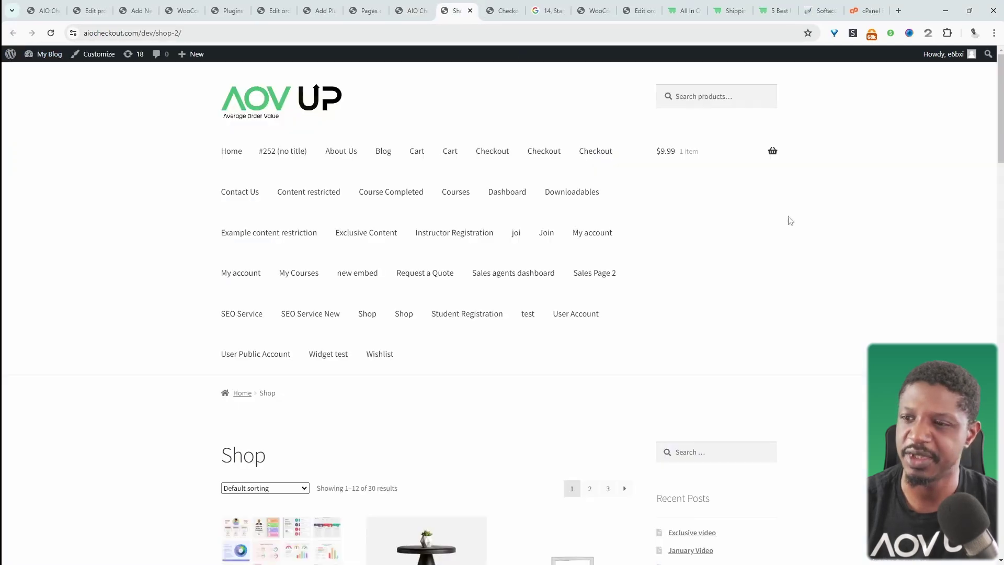
mouse_move(711, 162)
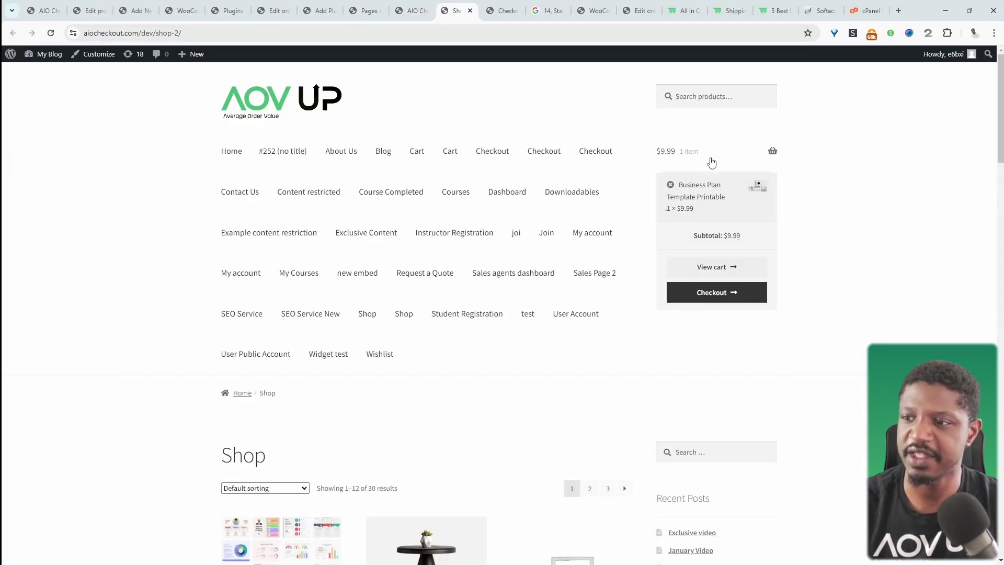
click(704, 293)
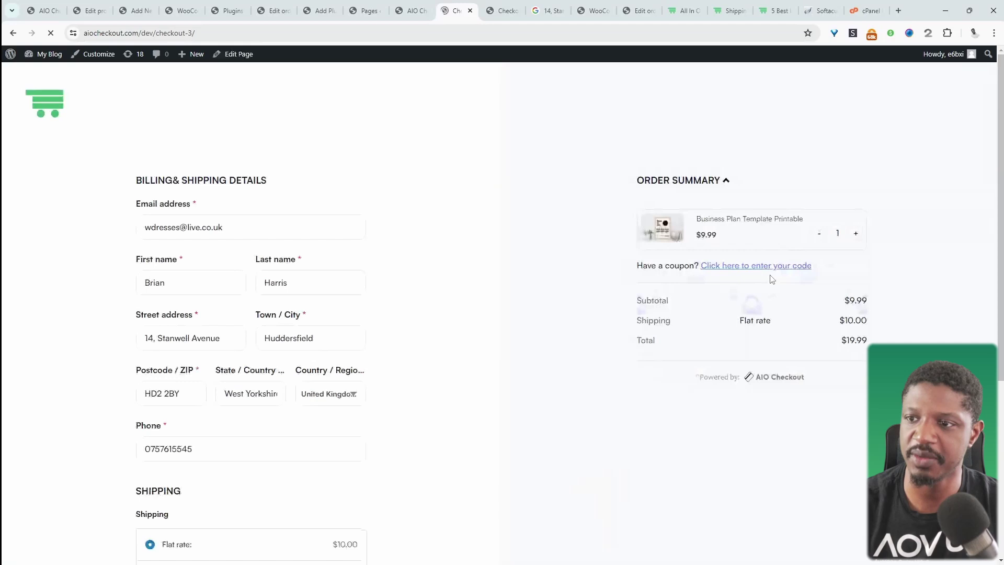
scroll(532, 397, down, 5)
scroll(534, 397, up, 1)
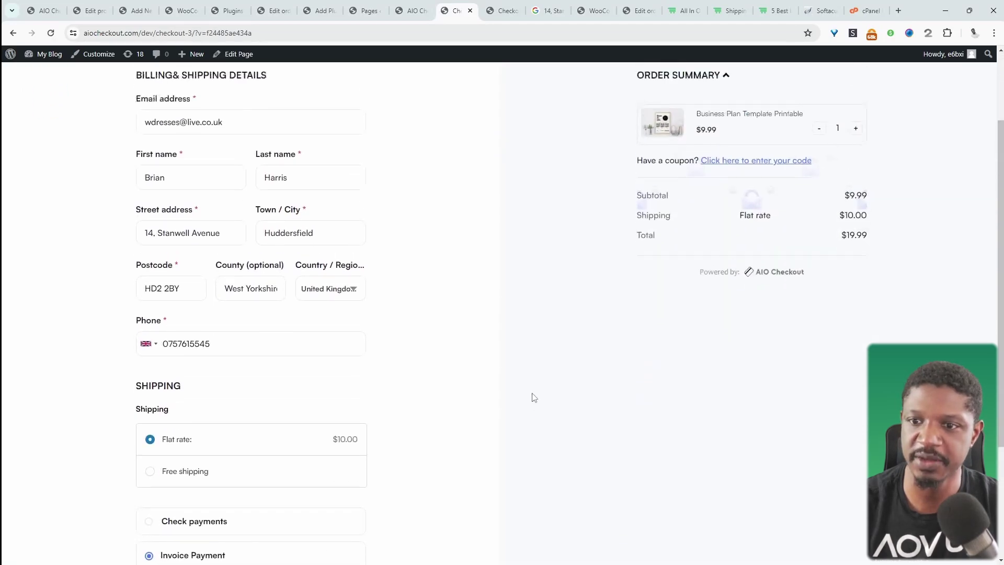
Retype the street address as '23', pick a UK suggestion, and place the order with Invoice Payment
drag(220, 230, 145, 228)
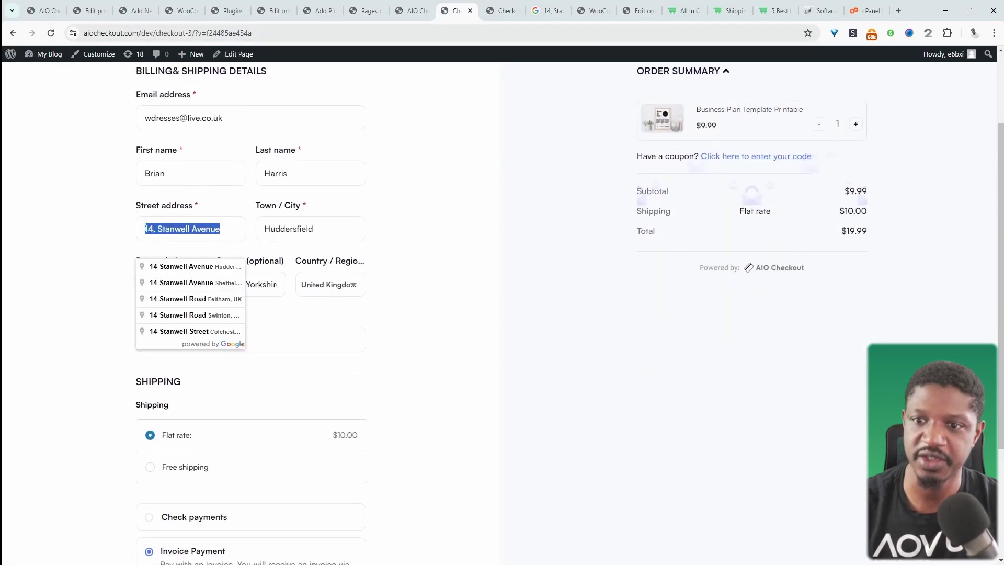
text(23)
click(205, 272)
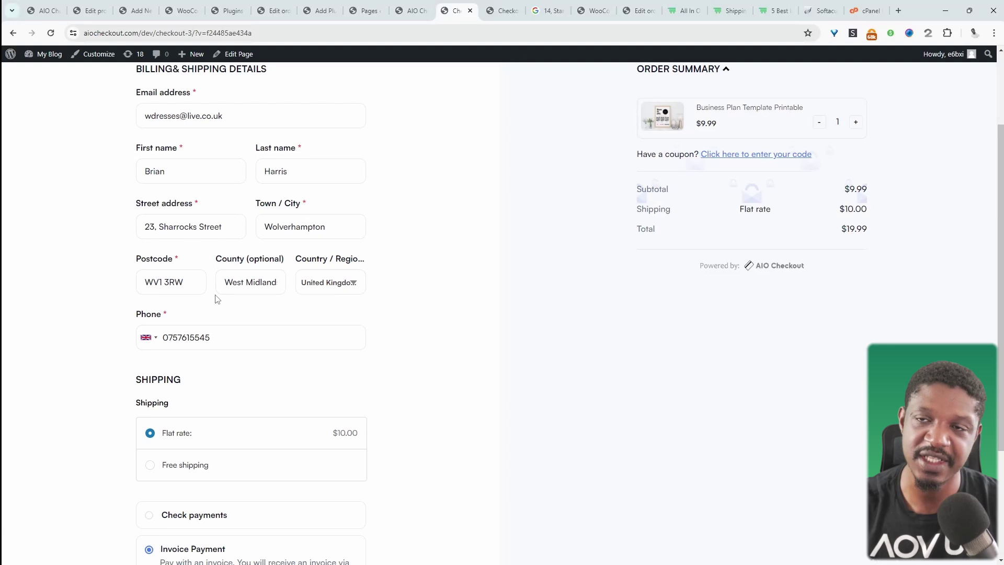
scroll(303, 381, down, 3)
click(201, 413)
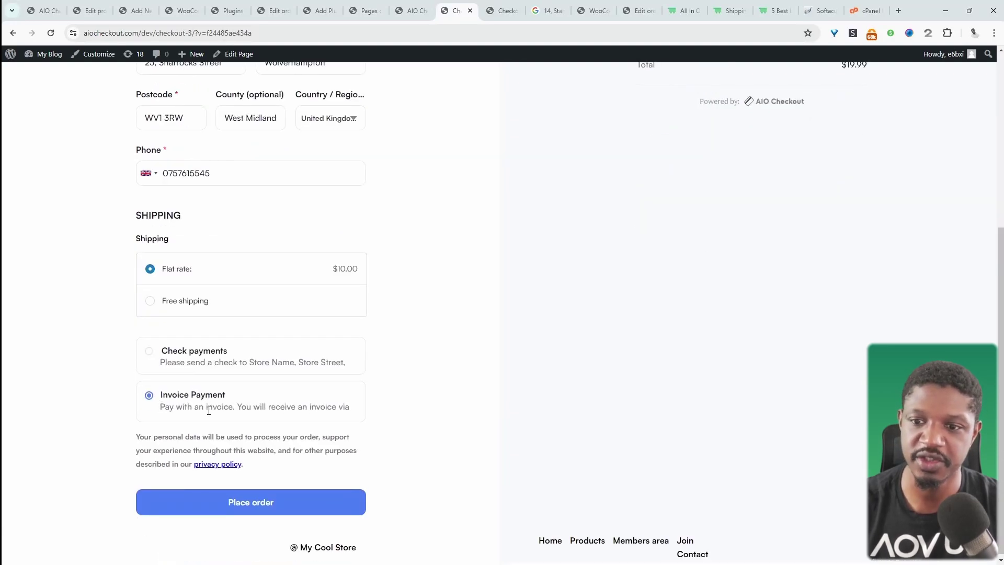
click(271, 501)
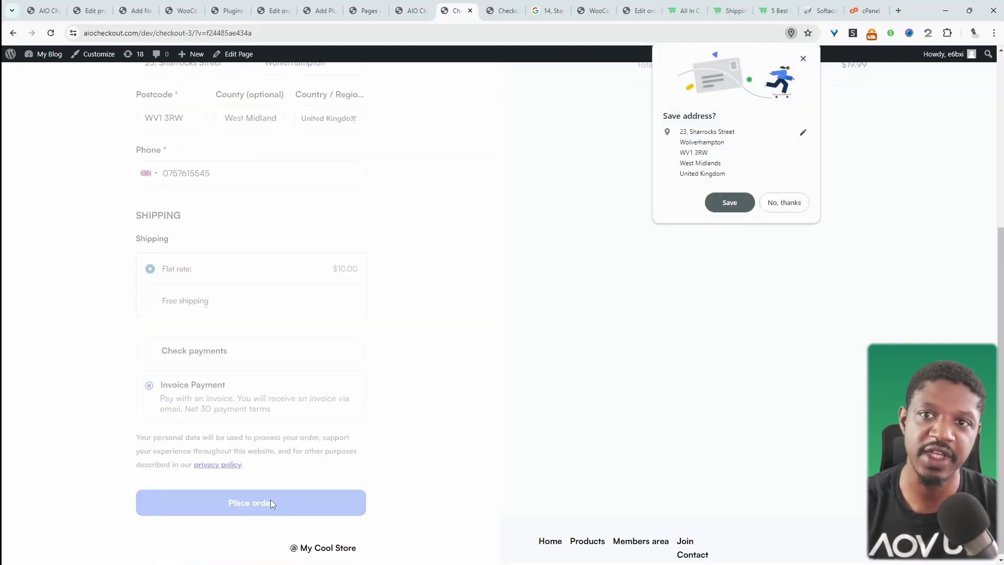